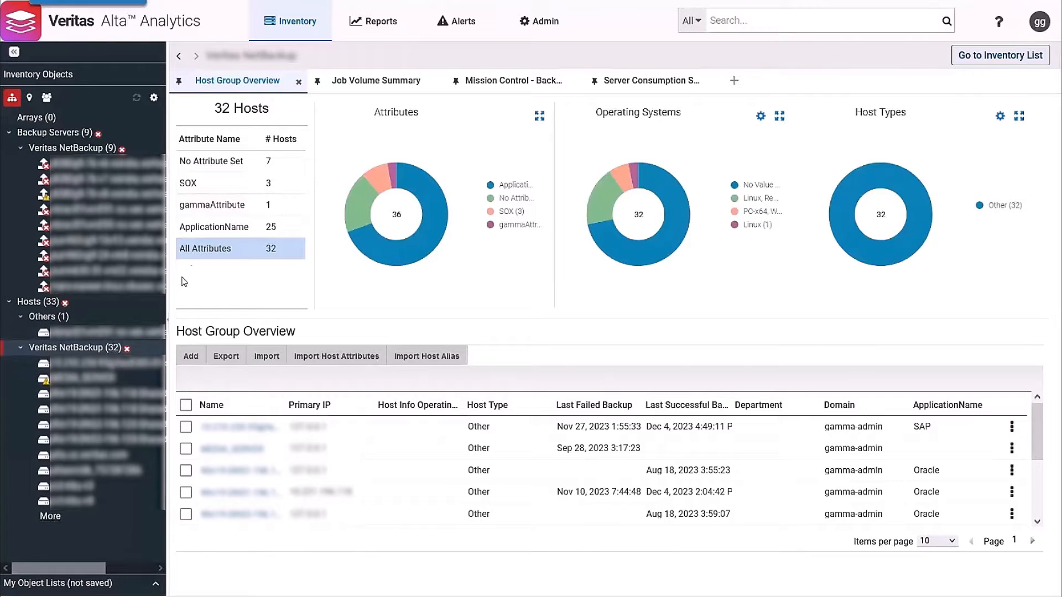
Step: Filter the host group overview by the ApplicationName attribute and drill into its Splunk segment, followed by its Oracle segment
{"action": "left_click", "coordinate": [202, 228]}
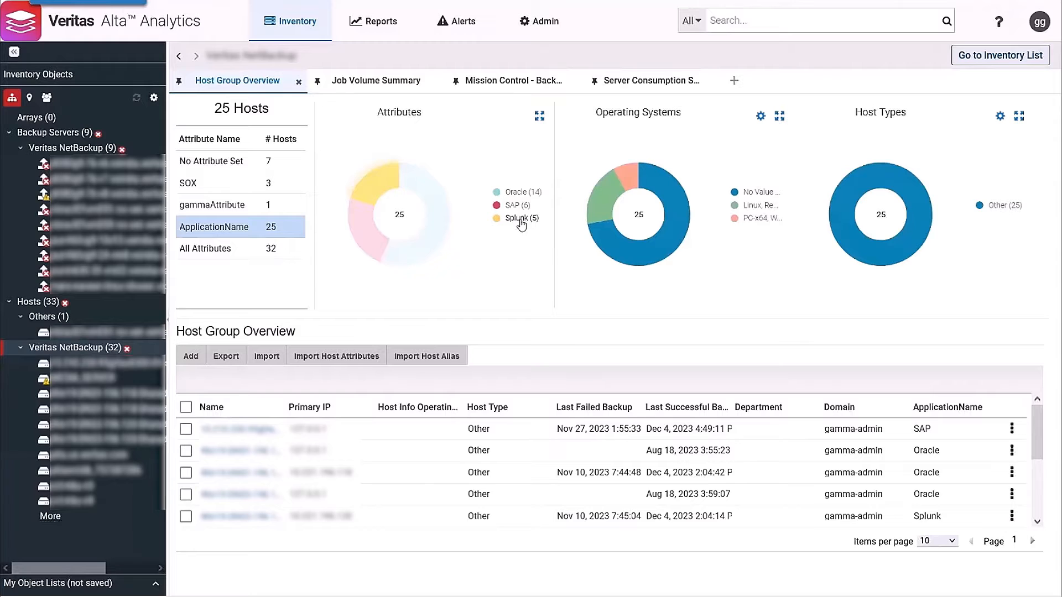
{"action": "left_click", "coordinate": [378, 191]}
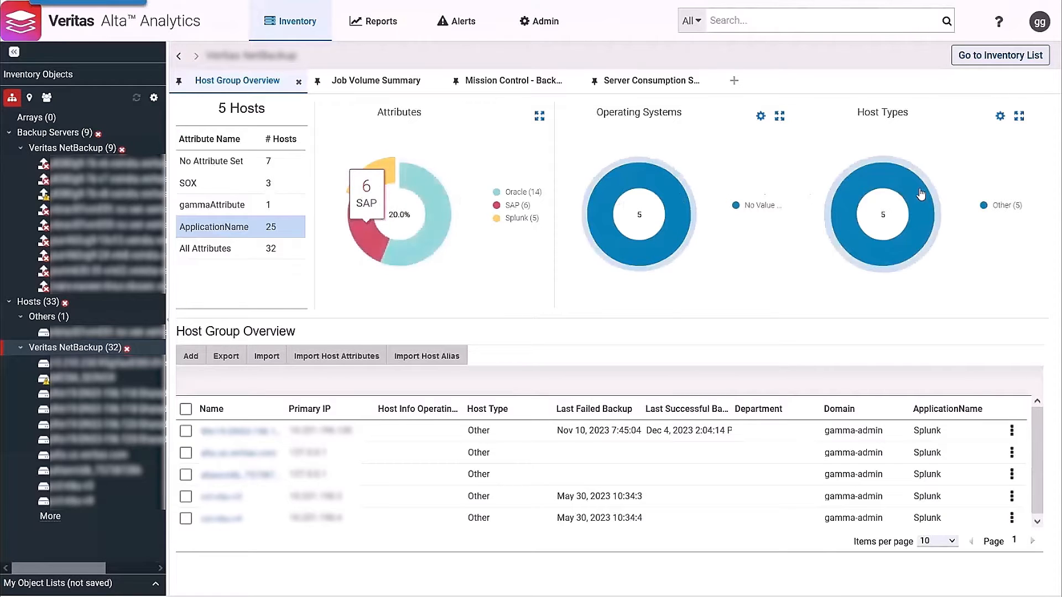
{"action": "mouse_move", "coordinate": [921, 194]}
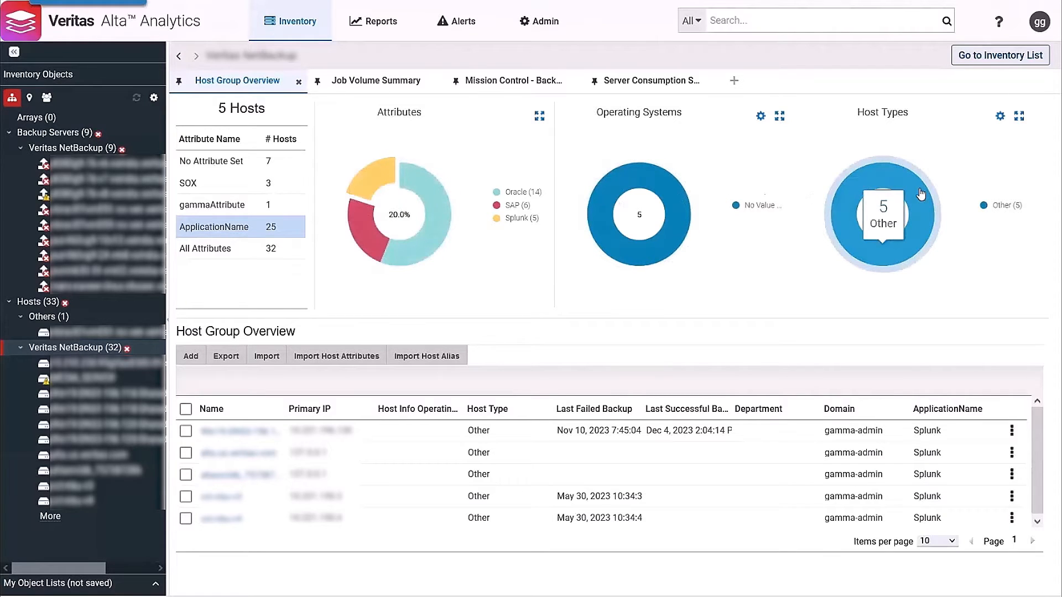
{"action": "left_click", "coordinate": [434, 206]}
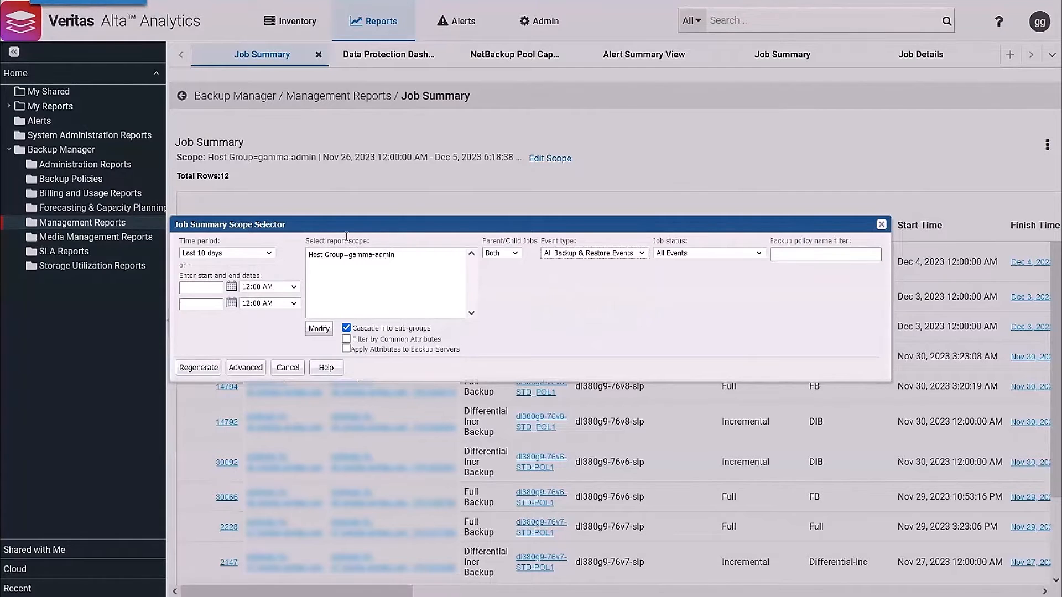
Step: Open the Job Summary report scope for modification and browse the hosts inside the gamma-admin host group
{"action": "left_click", "coordinate": [319, 330]}
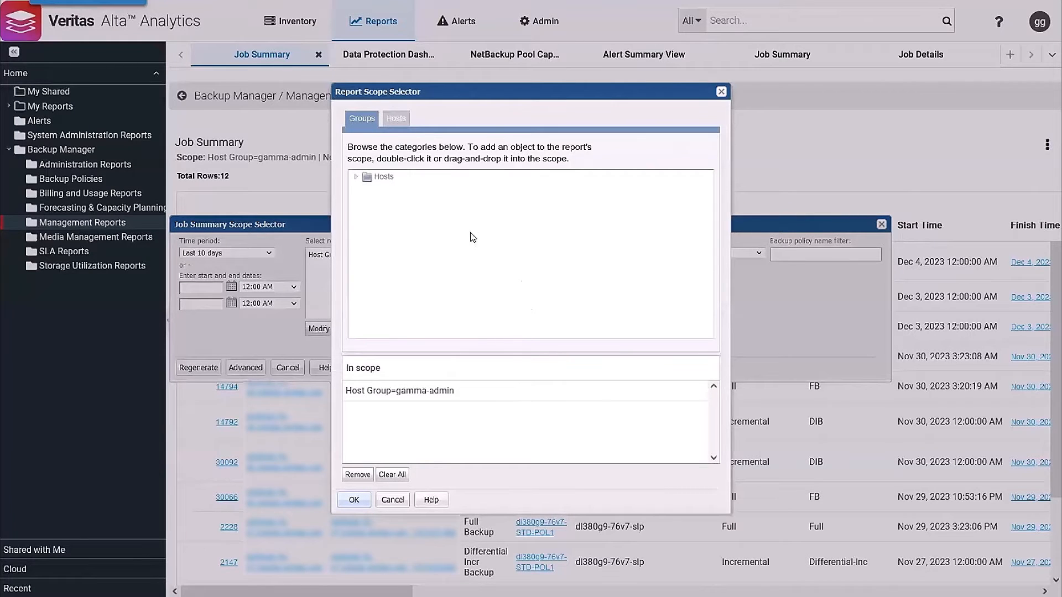
{"action": "left_click", "coordinate": [355, 177]}
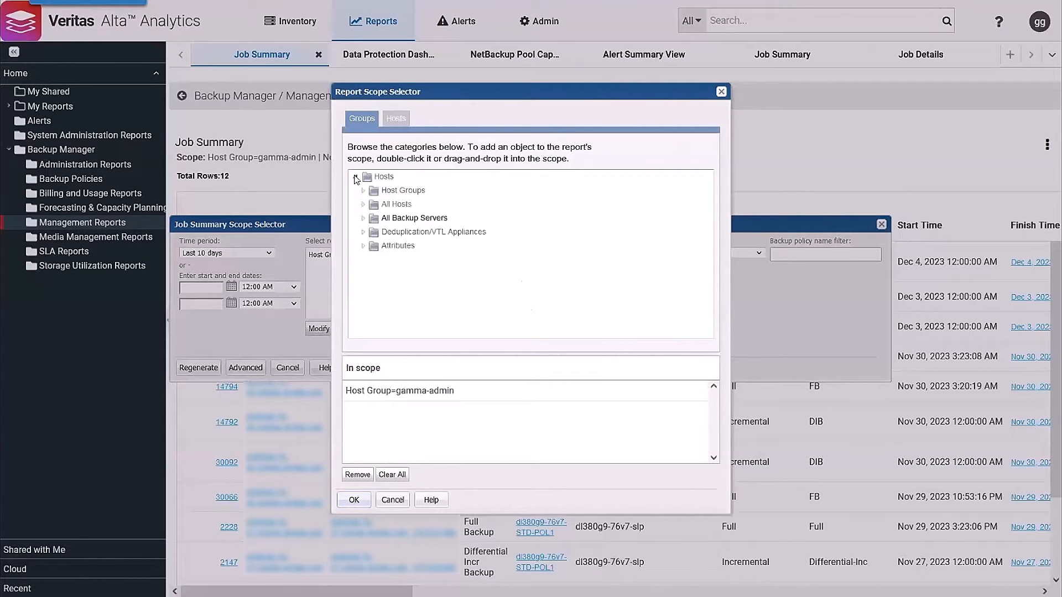
{"action": "left_click", "coordinate": [363, 191]}
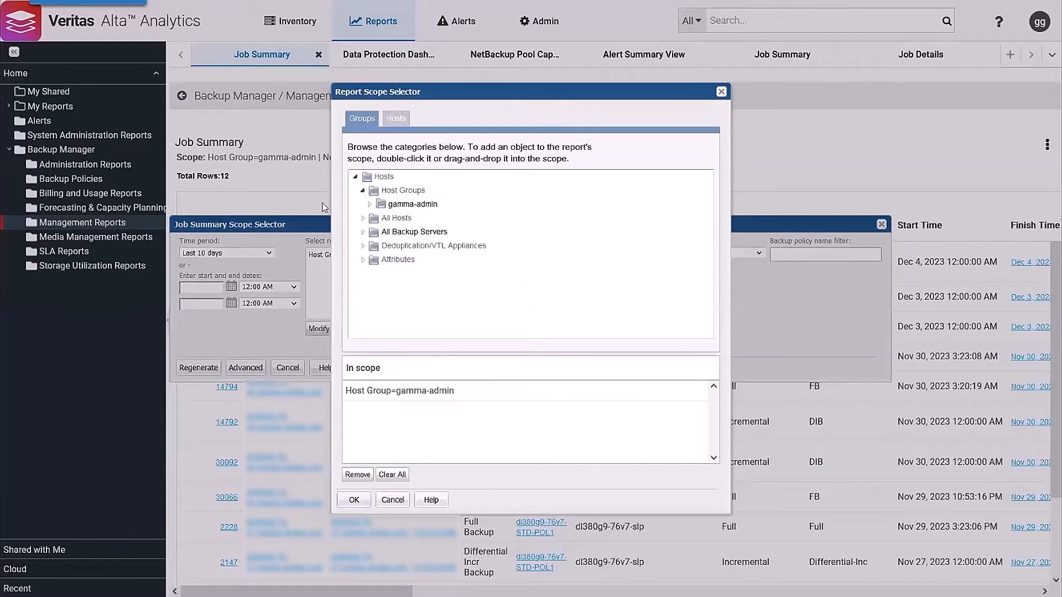
{"action": "left_click", "coordinate": [370, 205]}
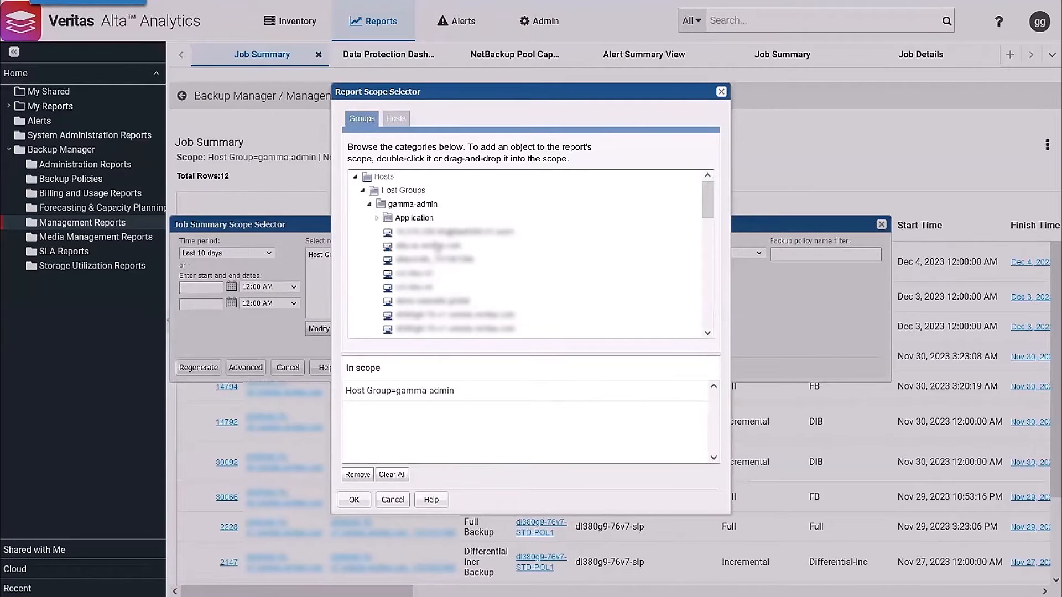
{"action": "scroll", "coordinate": [437, 246], "scroll_direction": "down", "scroll_amount": 8}
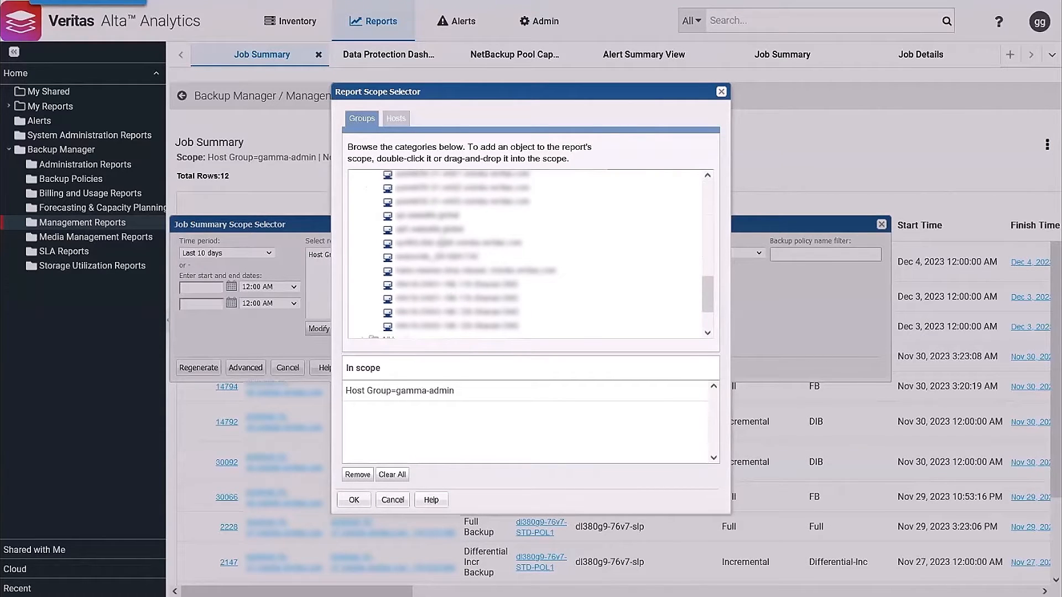
{"action": "scroll", "coordinate": [441, 242], "scroll_direction": "up", "scroll_amount": 3}
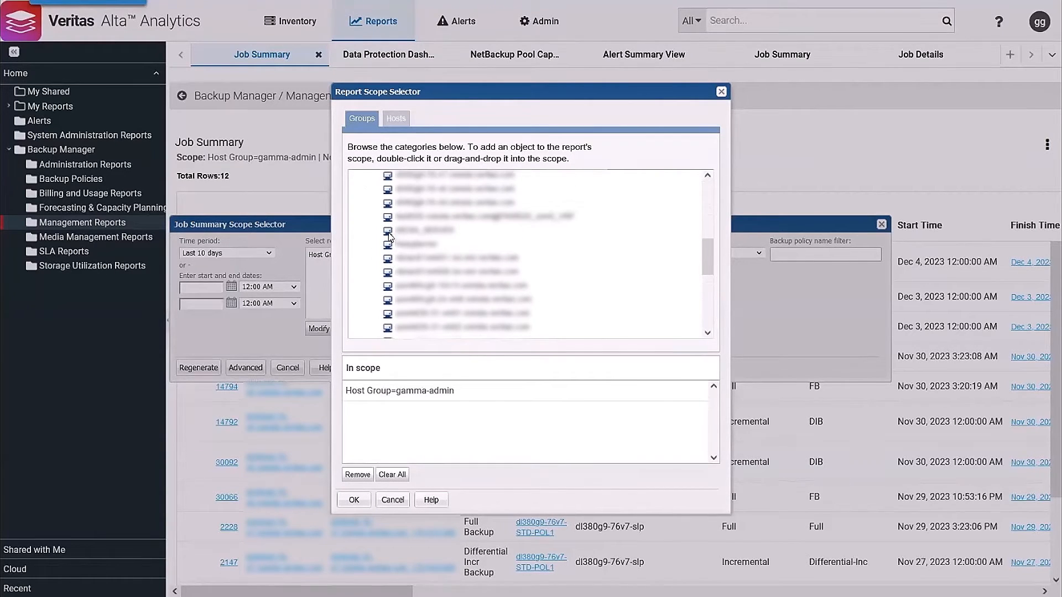
{"action": "scroll", "coordinate": [390, 237], "scroll_direction": "up", "scroll_amount": 3}
{"action": "scroll", "coordinate": [390, 236], "scroll_direction": "up", "scroll_amount": 3}
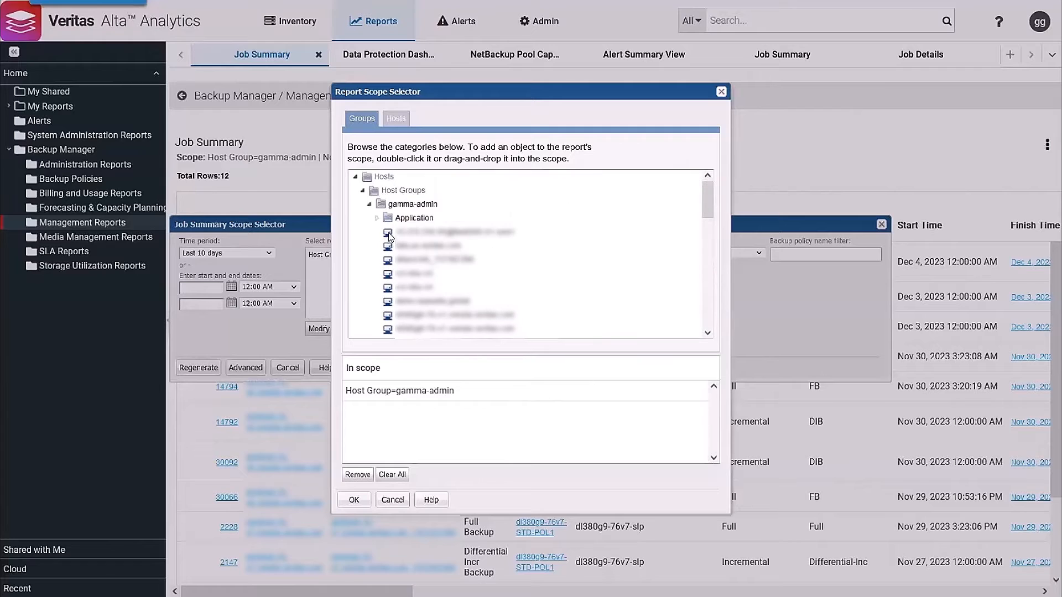
{"action": "left_click", "coordinate": [369, 205]}
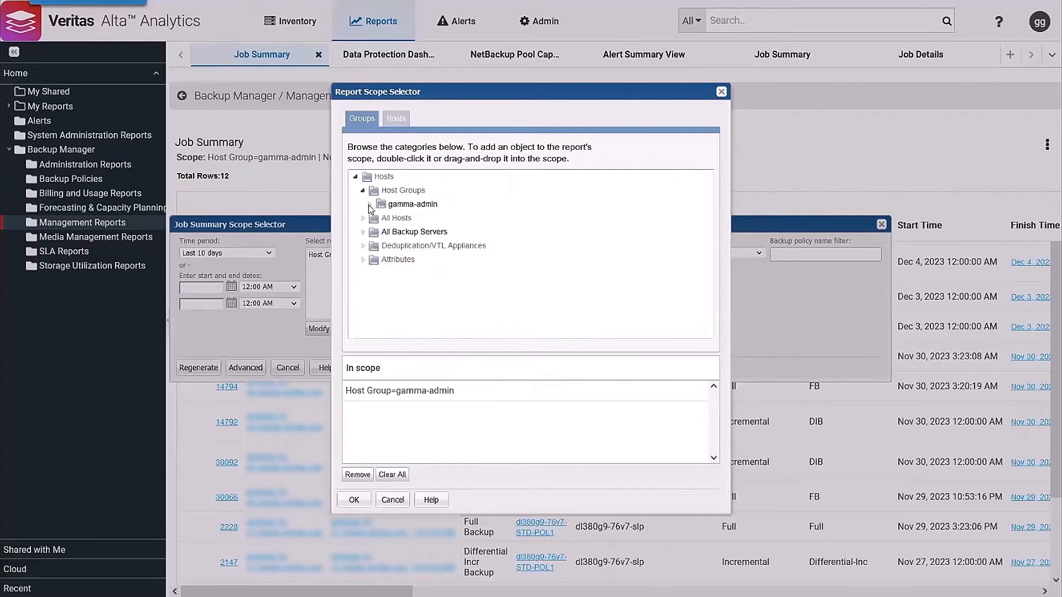
Step: Replace the gamma-admin host group in the report scope with the first server under All Backup Servers
{"action": "left_click", "coordinate": [363, 233]}
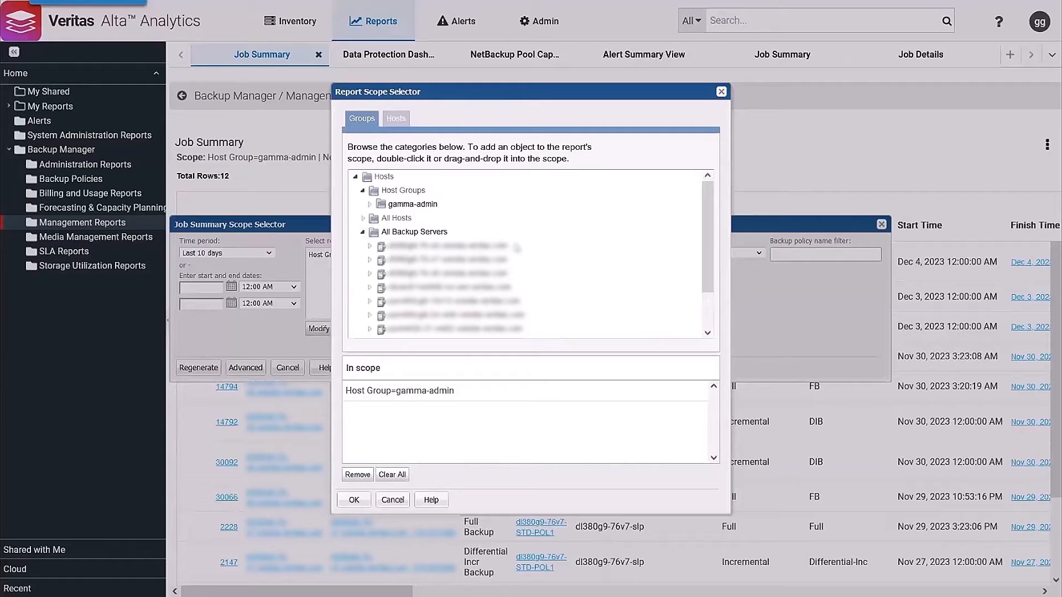
{"action": "scroll", "coordinate": [509, 250], "scroll_direction": "down", "scroll_amount": 1}
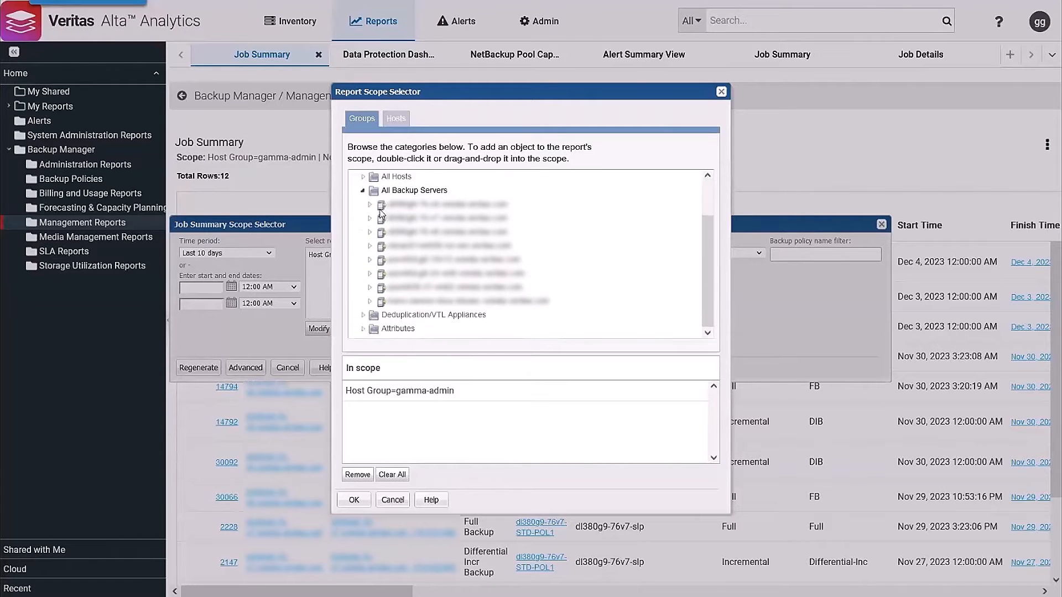
{"action": "left_click", "coordinate": [369, 205]}
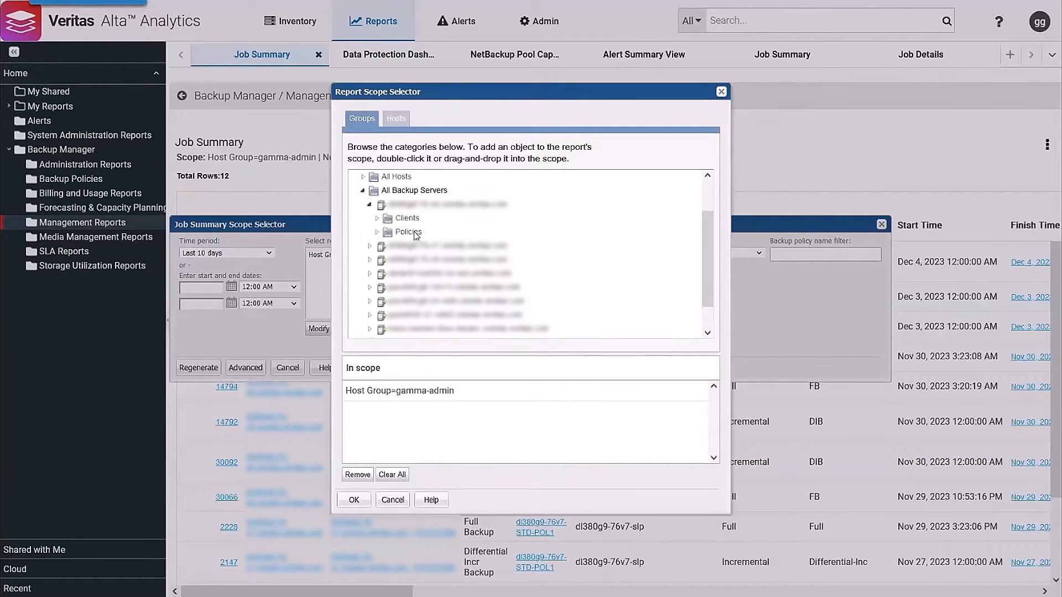
{"action": "left_click", "coordinate": [378, 219]}
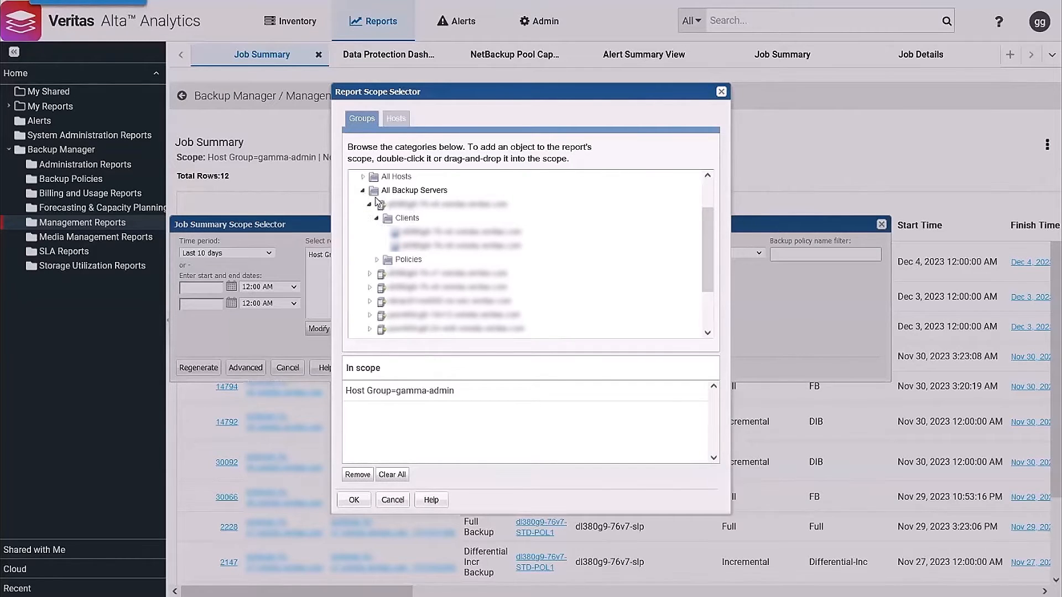
{"action": "double_click", "coordinate": [407, 207]}
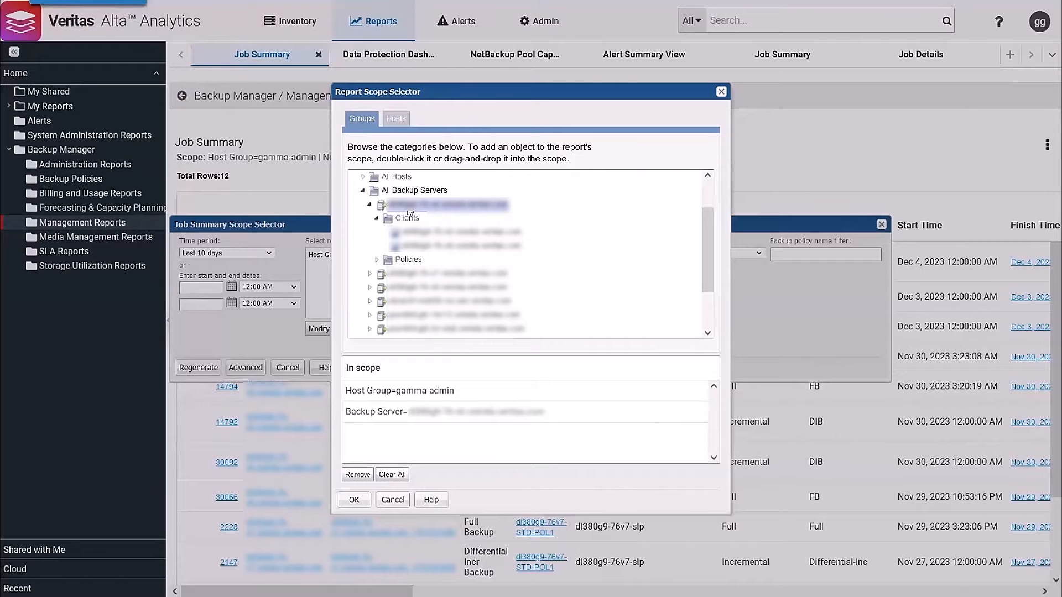
{"action": "double_click", "coordinate": [414, 393]}
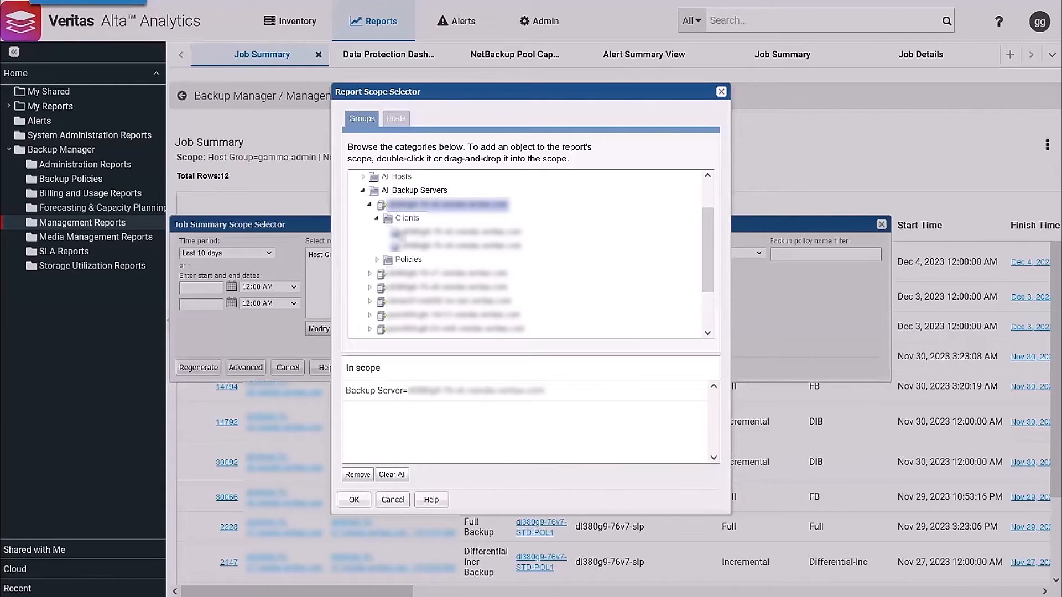
Step: Accept the backup server scope and regenerate the Job Summary report
{"action": "left_click", "coordinate": [363, 192]}
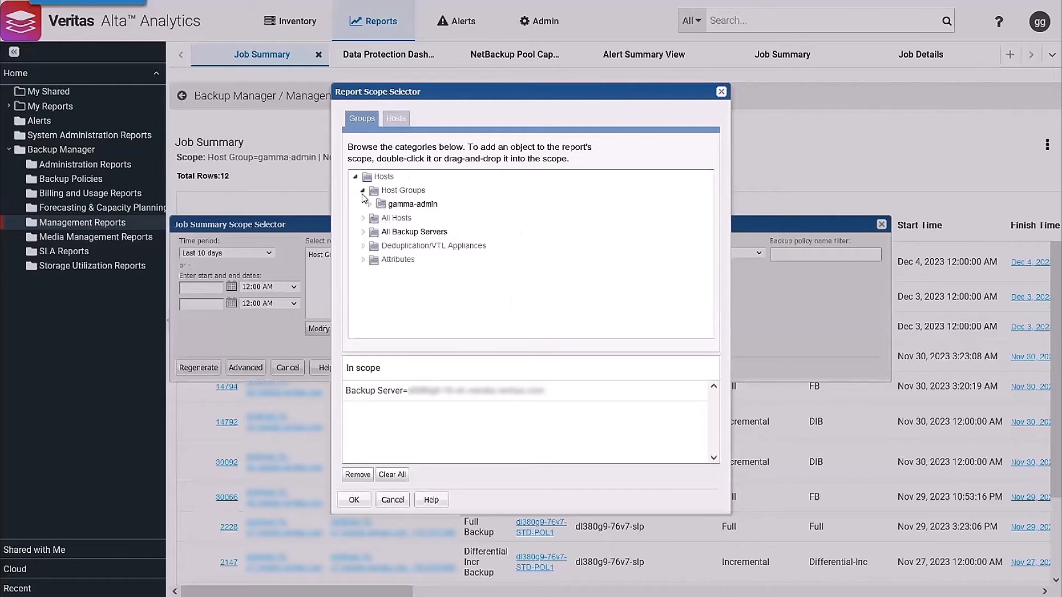
{"action": "left_click", "coordinate": [353, 501]}
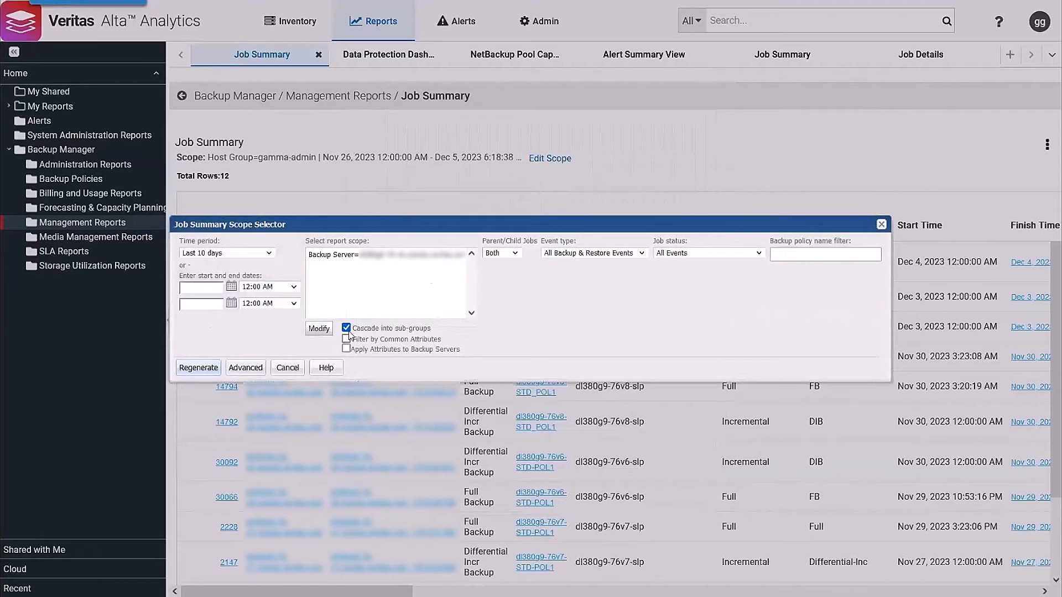
{"action": "left_click", "coordinate": [196, 374]}
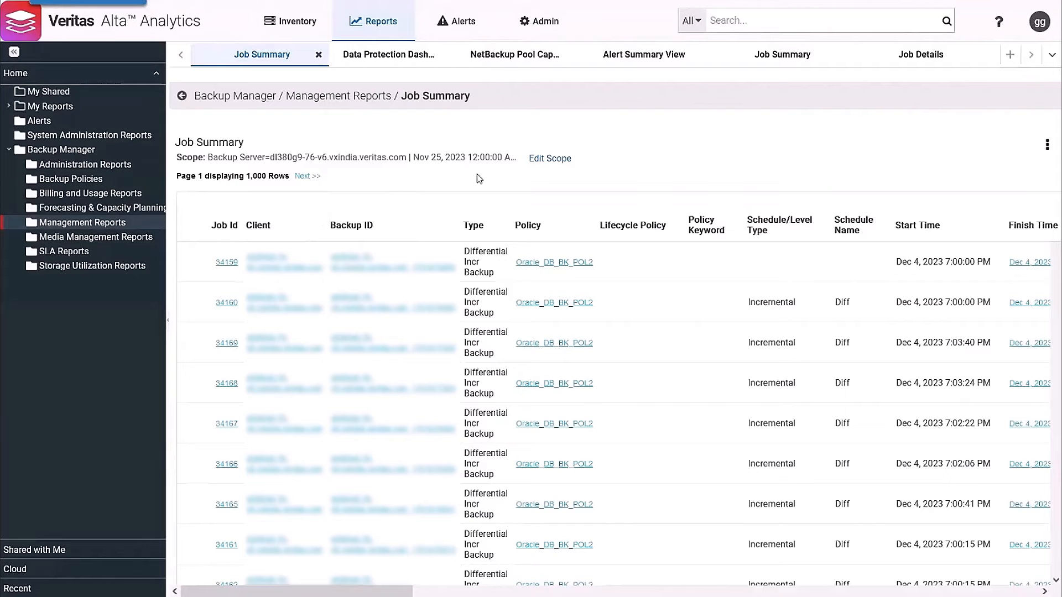
Step: Edit the Job Summary scope and set the time period to Last 48 hours
{"action": "left_click", "coordinate": [550, 160]}
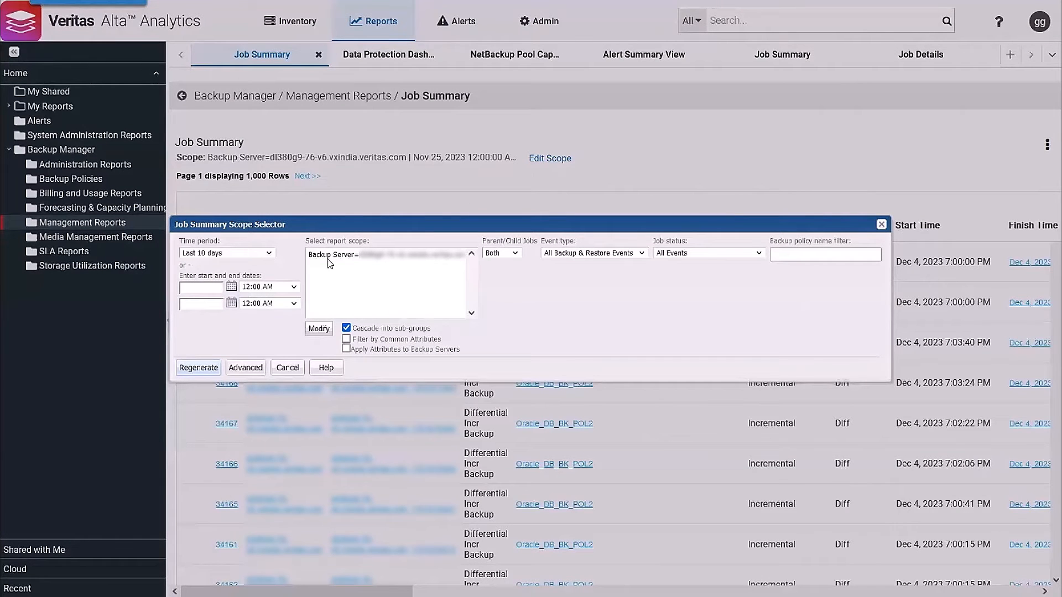
{"action": "left_click", "coordinate": [269, 254]}
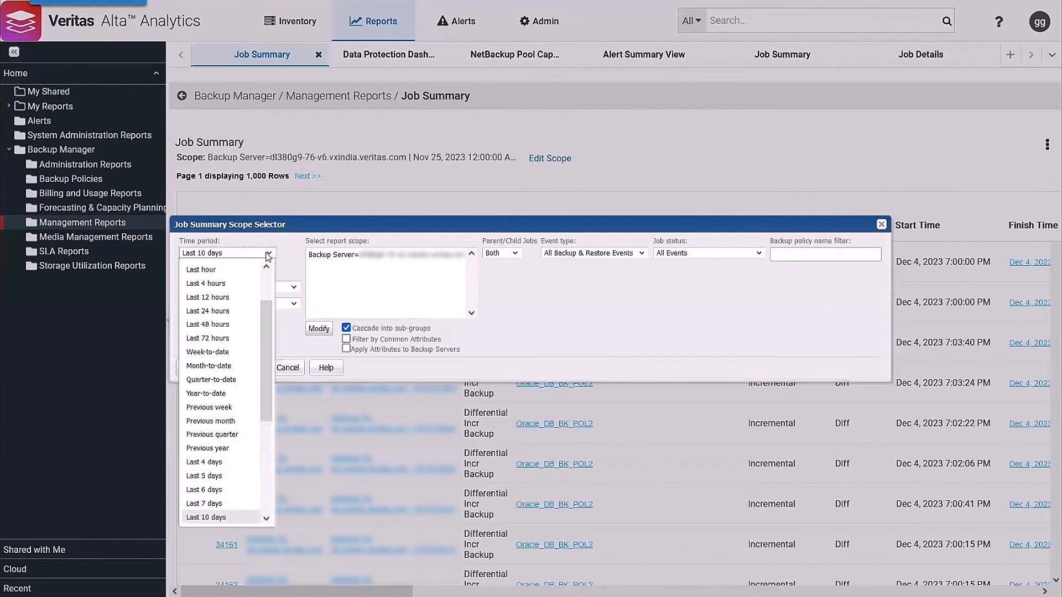
{"action": "left_click", "coordinate": [223, 324]}
Step: Replace the backup server in the report scope with the Oracle value of the ApplicationName host attribute
{"action": "left_click", "coordinate": [319, 328]}
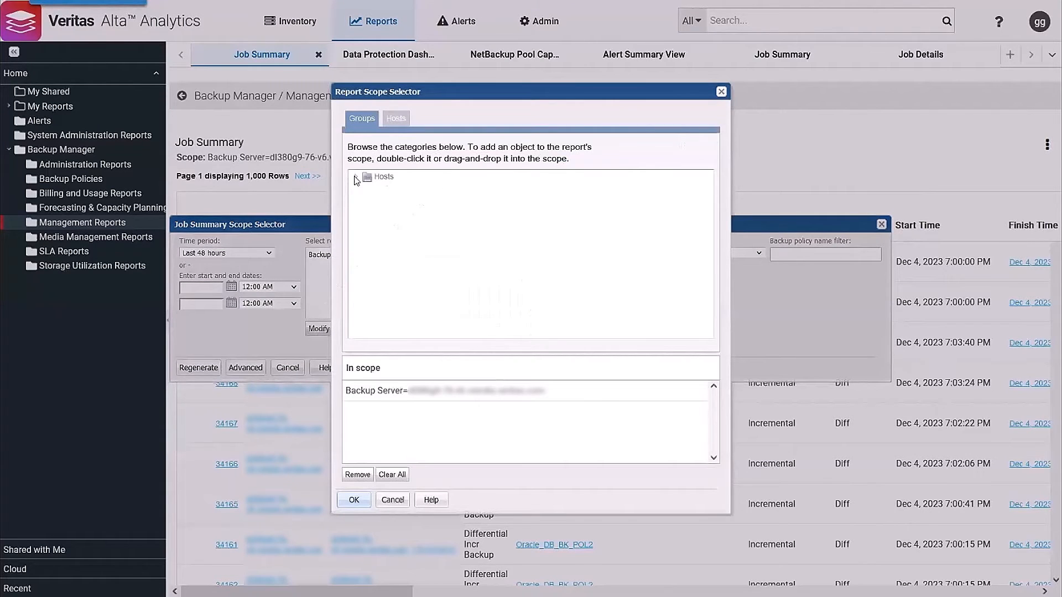
{"action": "left_click", "coordinate": [356, 177]}
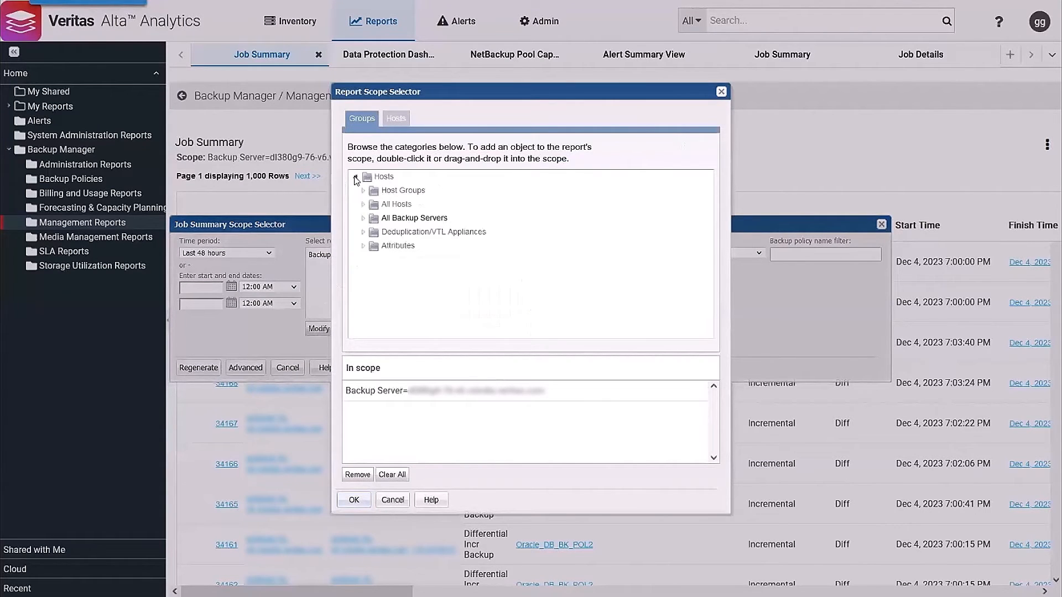
{"action": "left_click", "coordinate": [363, 246]}
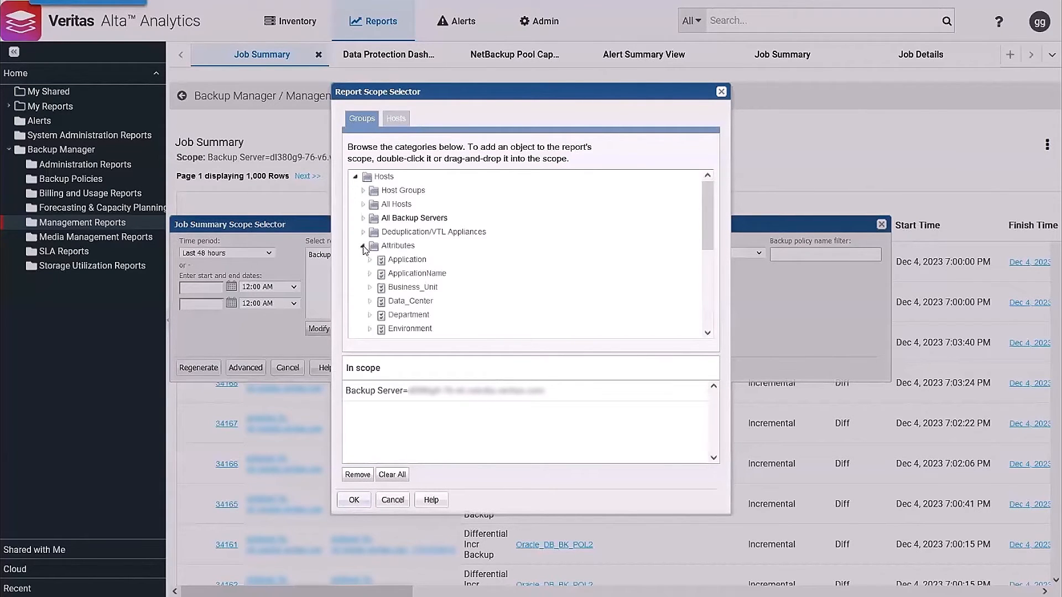
{"action": "left_click", "coordinate": [370, 273]}
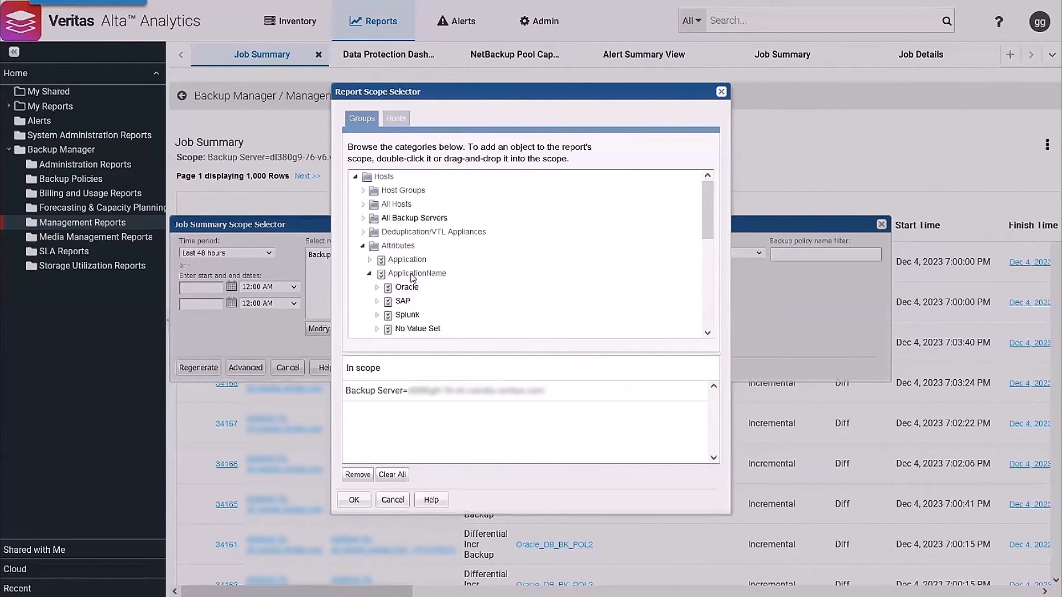
{"action": "double_click", "coordinate": [406, 287]}
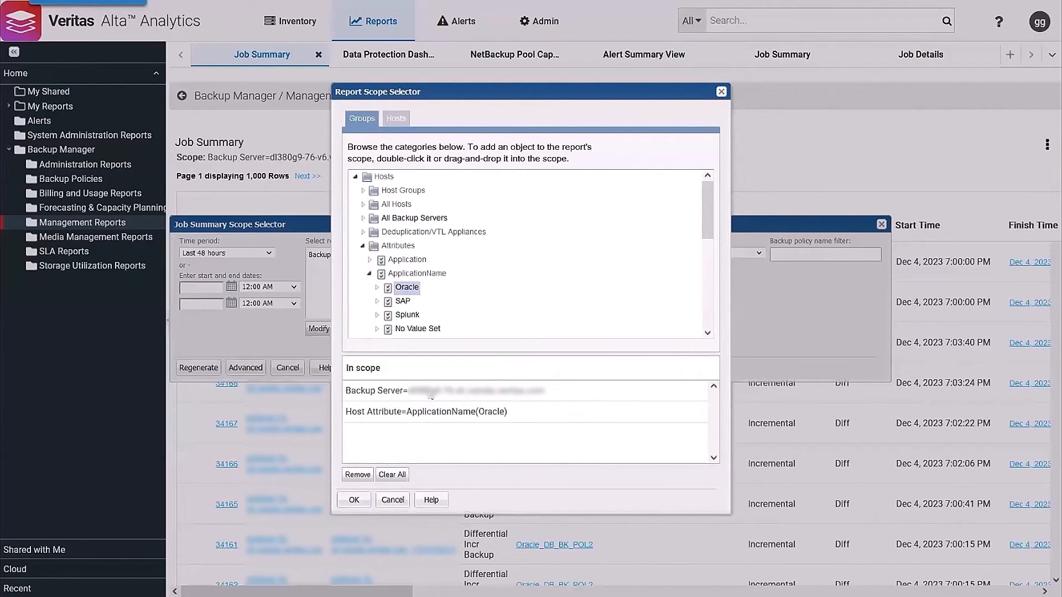
{"action": "double_click", "coordinate": [431, 393]}
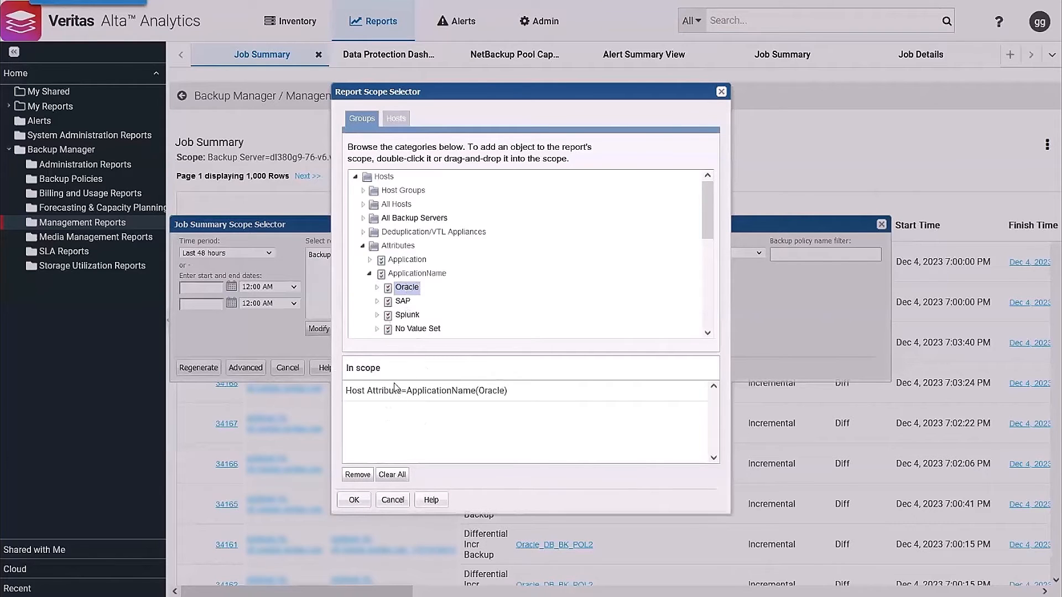
Step: Examine the hosts grouped under the Oracle value of ApplicationName, as well as the other host attributes available for scoping
{"action": "left_click", "coordinate": [377, 287]}
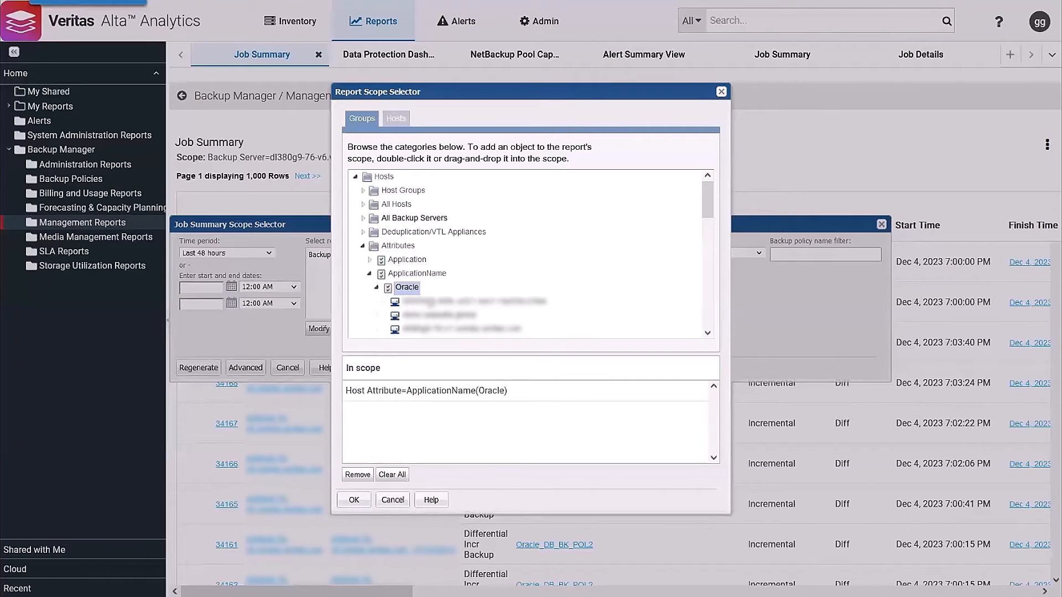
{"action": "scroll", "coordinate": [534, 294], "scroll_direction": "down", "scroll_amount": 4}
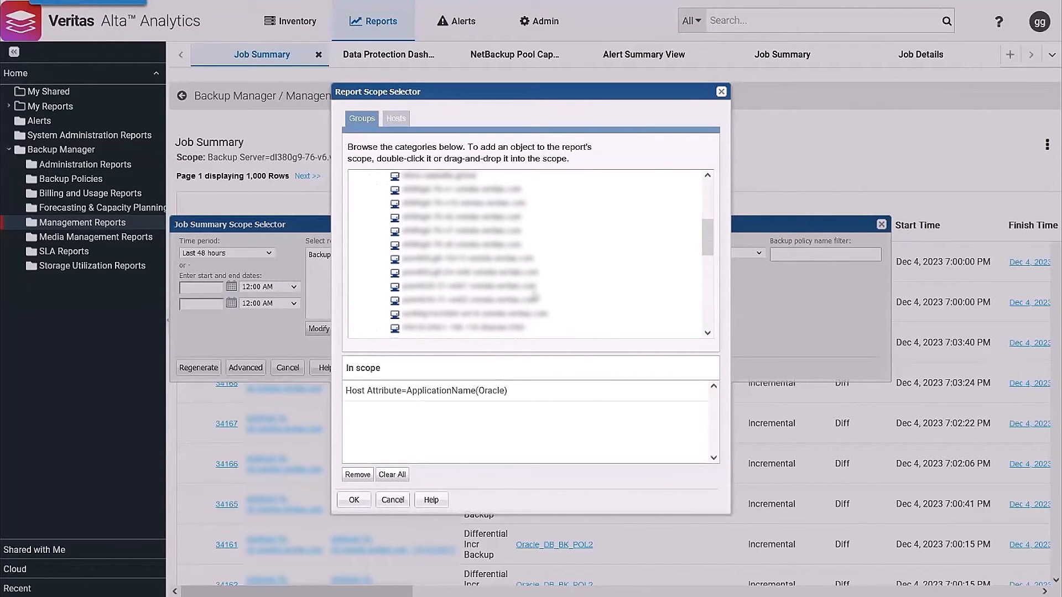
{"action": "scroll", "coordinate": [534, 298], "scroll_direction": "down", "scroll_amount": 3}
{"action": "scroll", "coordinate": [519, 296], "scroll_direction": "up", "scroll_amount": 5}
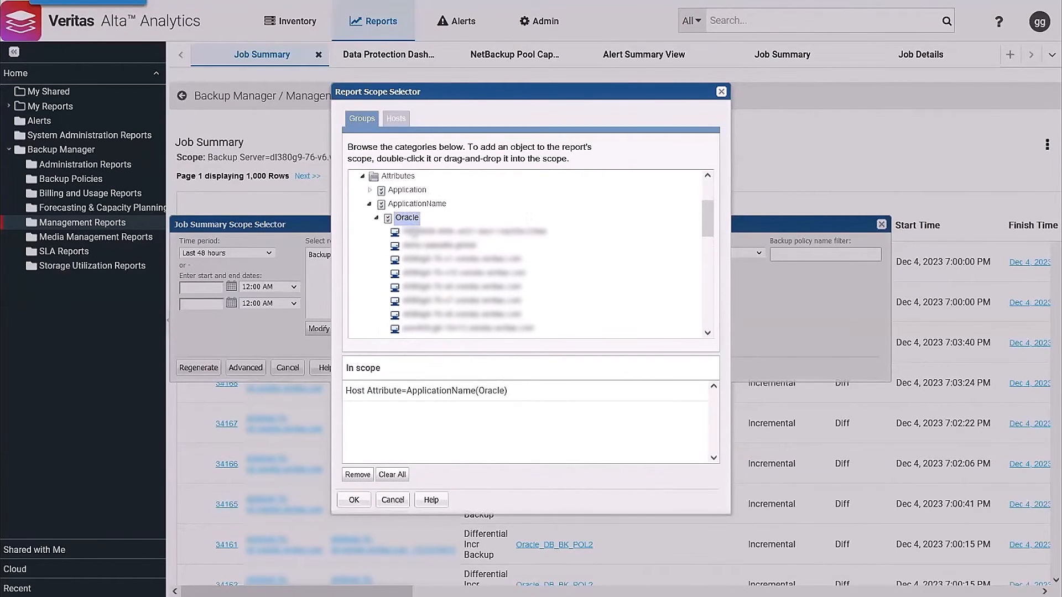
{"action": "left_click", "coordinate": [370, 206]}
{"action": "scroll", "coordinate": [407, 292], "scroll_direction": "down", "scroll_amount": 2}
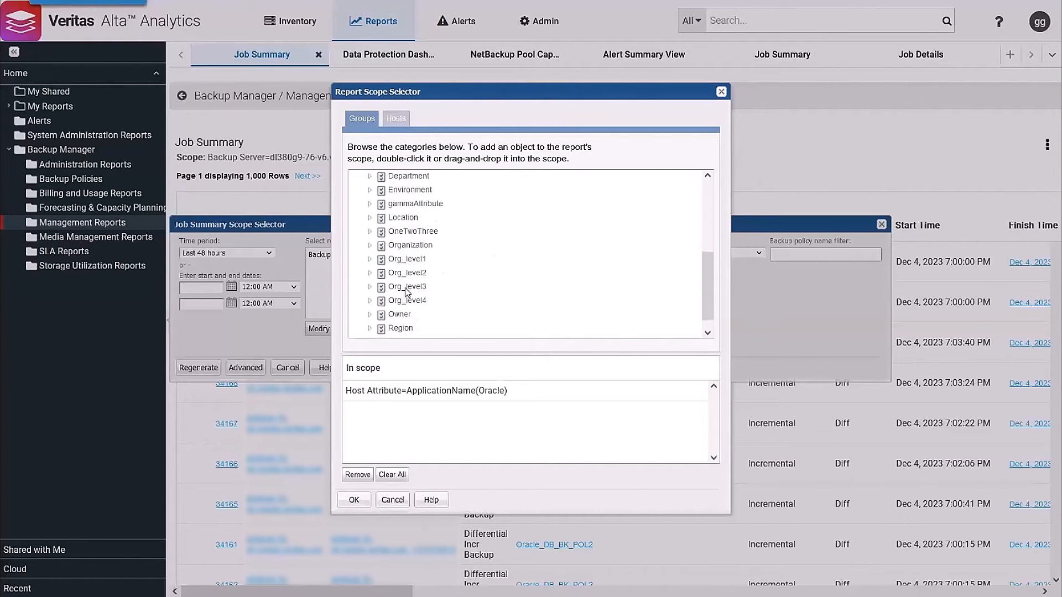
{"action": "scroll", "coordinate": [407, 292], "scroll_direction": "up", "scroll_amount": 3}
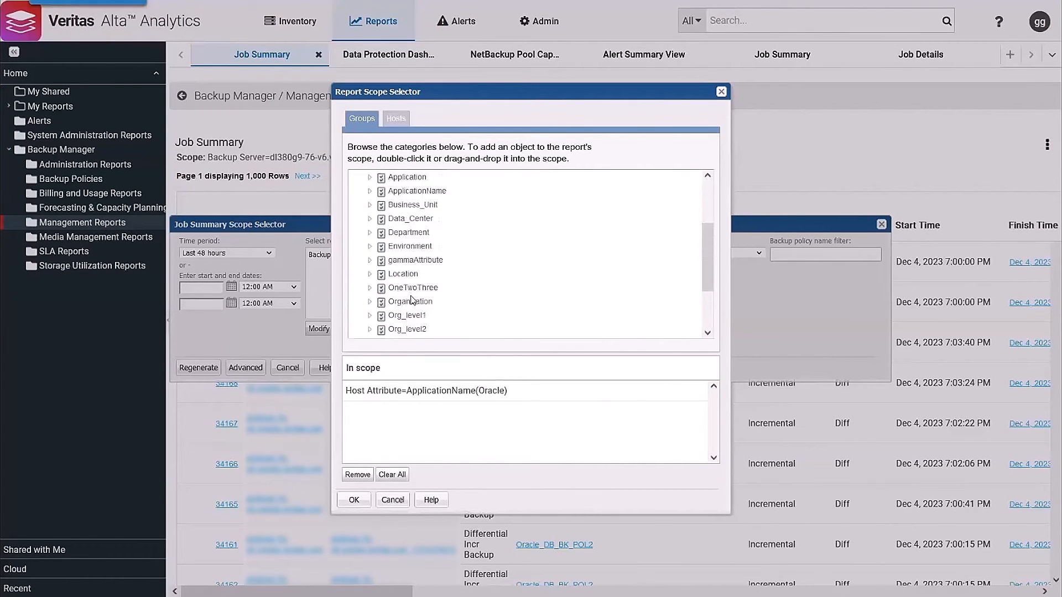
{"action": "scroll", "coordinate": [416, 253], "scroll_direction": "up", "scroll_amount": 3}
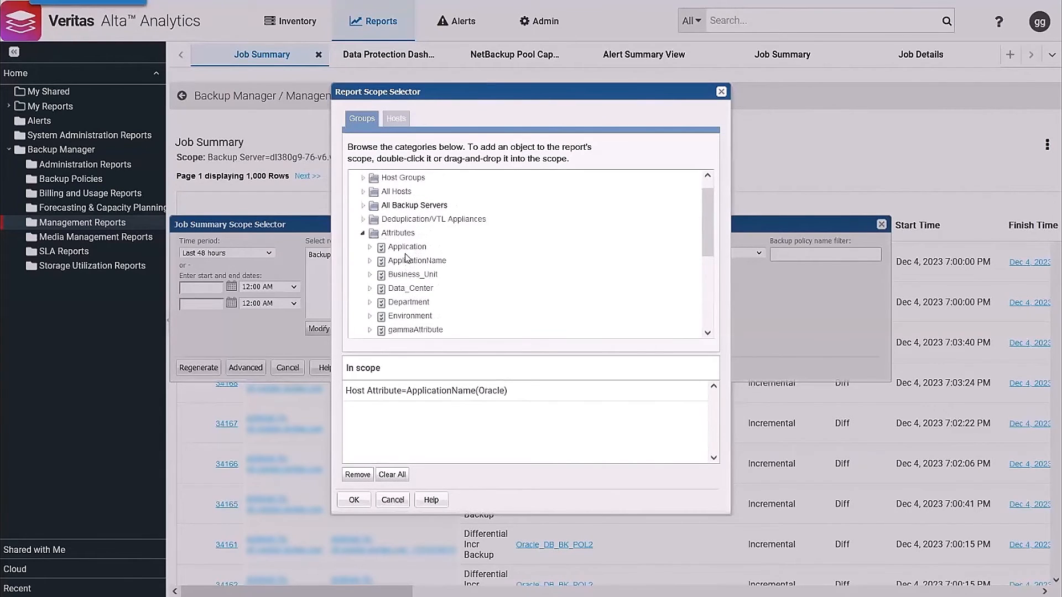
Step: Accept the ApplicationName(Oracle) host attribute as the report scope and regenerate the Job Summary report
{"action": "scroll", "coordinate": [406, 257], "scroll_direction": "down", "scroll_amount": 2}
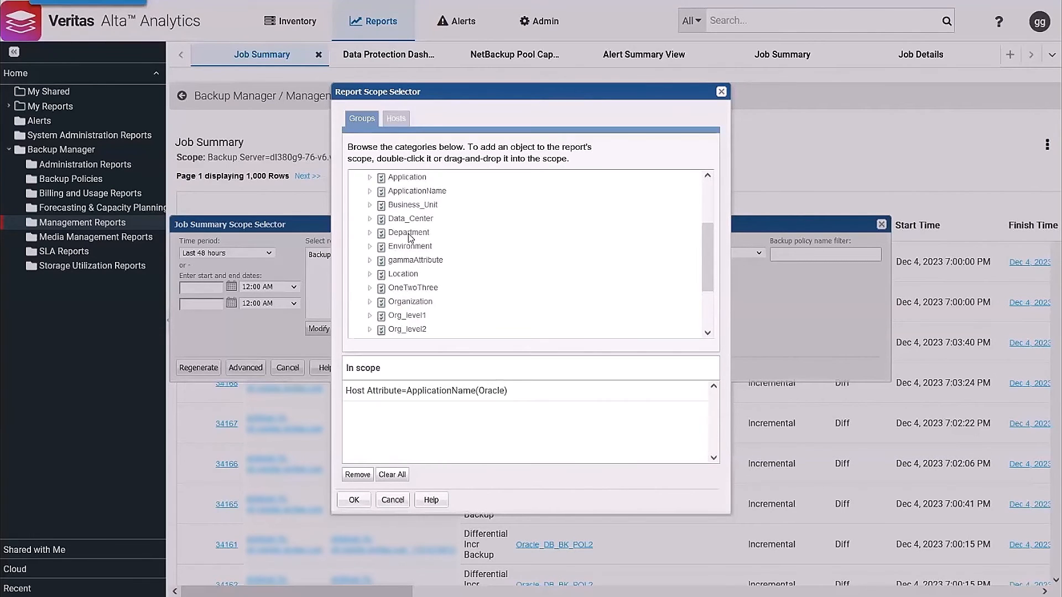
{"action": "scroll", "coordinate": [416, 235], "scroll_direction": "up", "scroll_amount": 2}
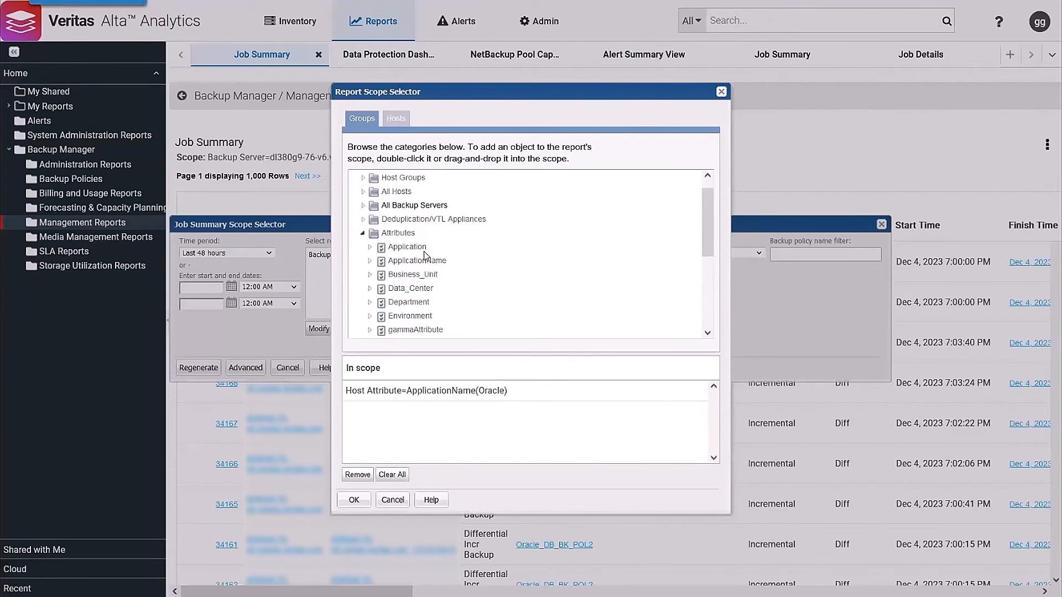
{"action": "scroll", "coordinate": [422, 252], "scroll_direction": "down", "scroll_amount": 2}
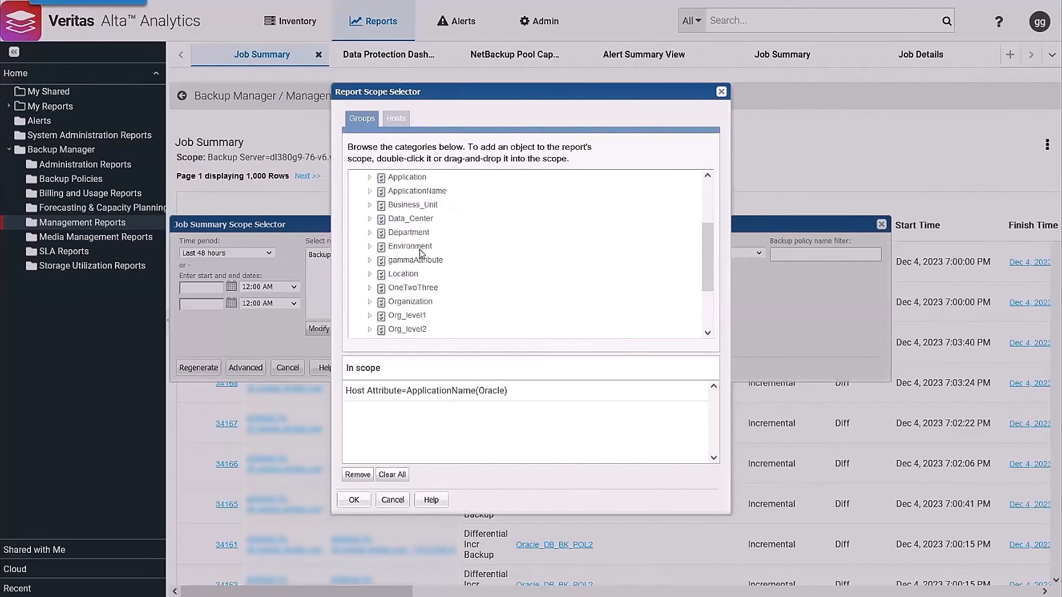
{"action": "scroll", "coordinate": [416, 237], "scroll_direction": "up", "scroll_amount": 2}
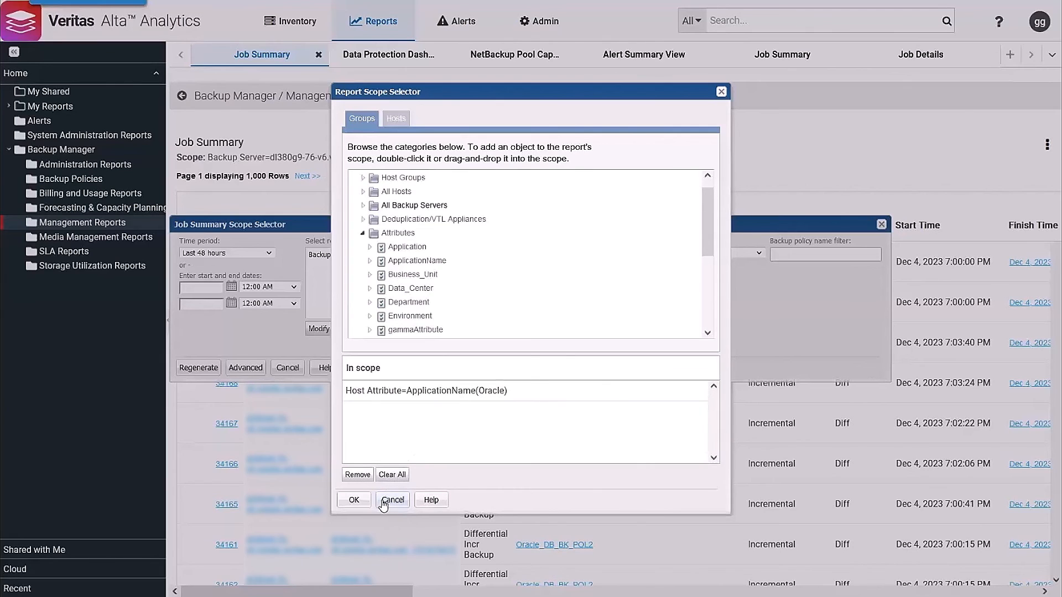
{"action": "left_click", "coordinate": [354, 501]}
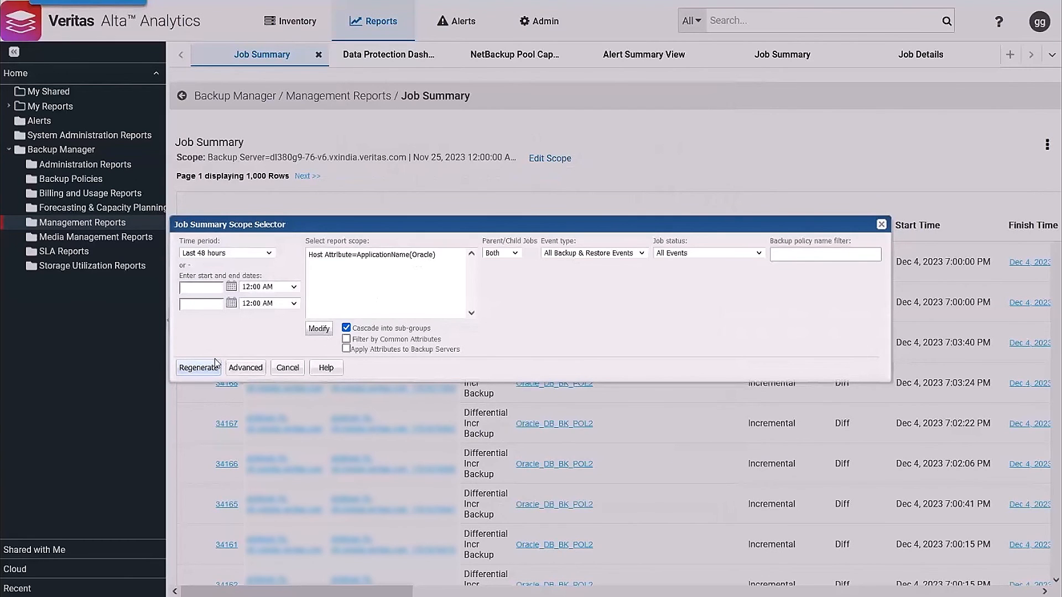
{"action": "left_click", "coordinate": [198, 369]}
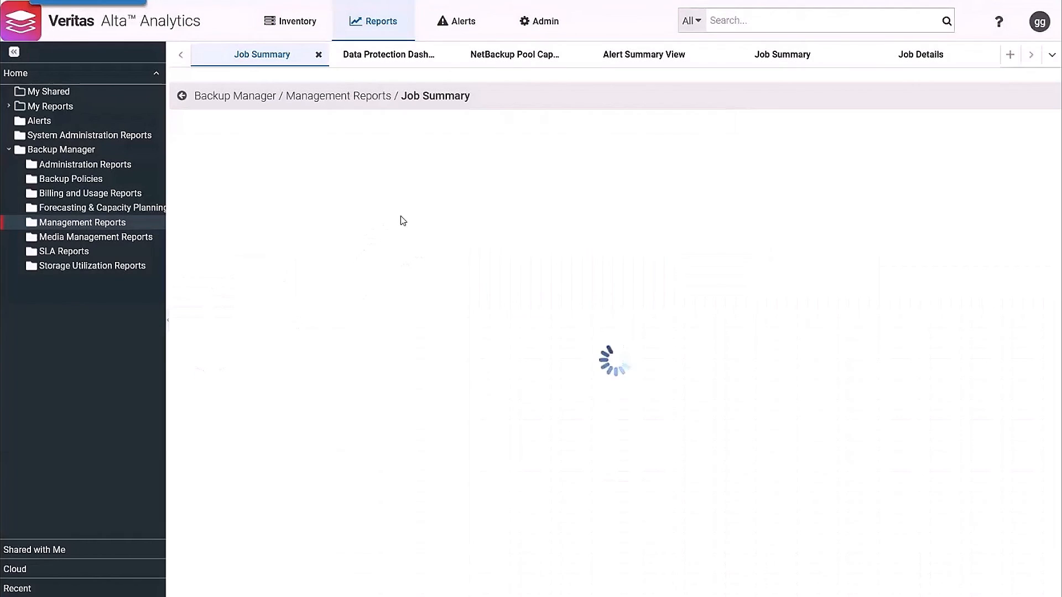